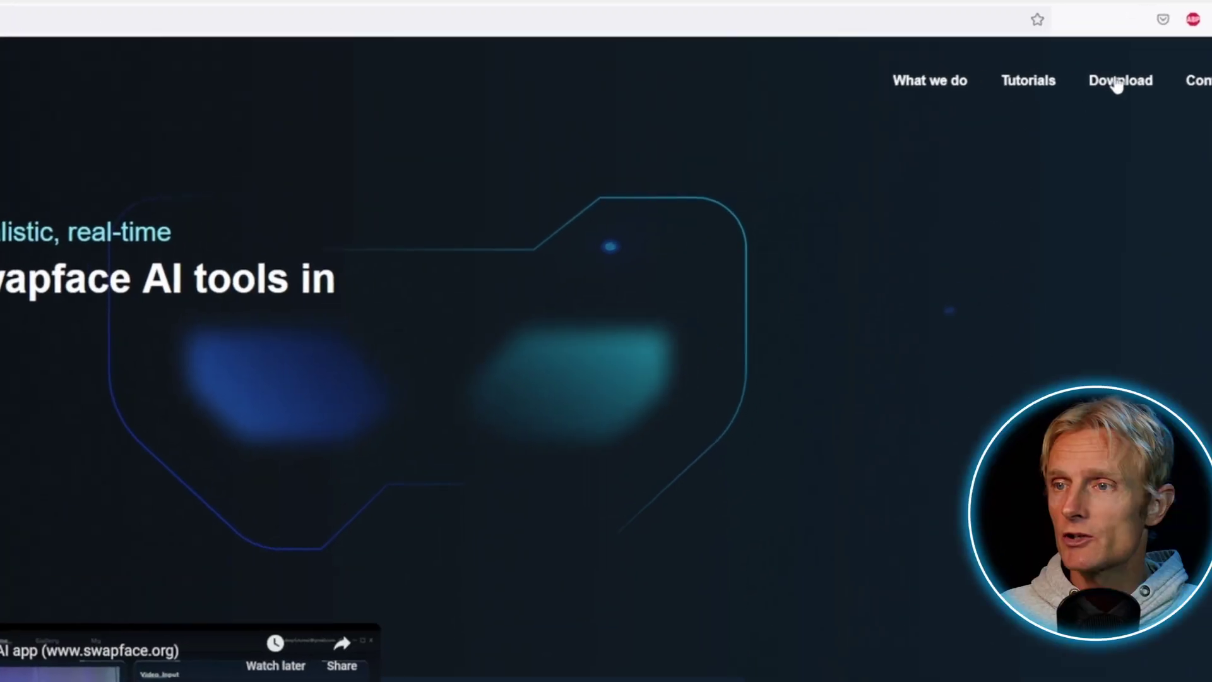
Download and run Swapface Setup App 0.2.7.exe, installing and launching Swapface to its sign-in screen.
{"action": "left_click", "coordinate": [1109, 59]}
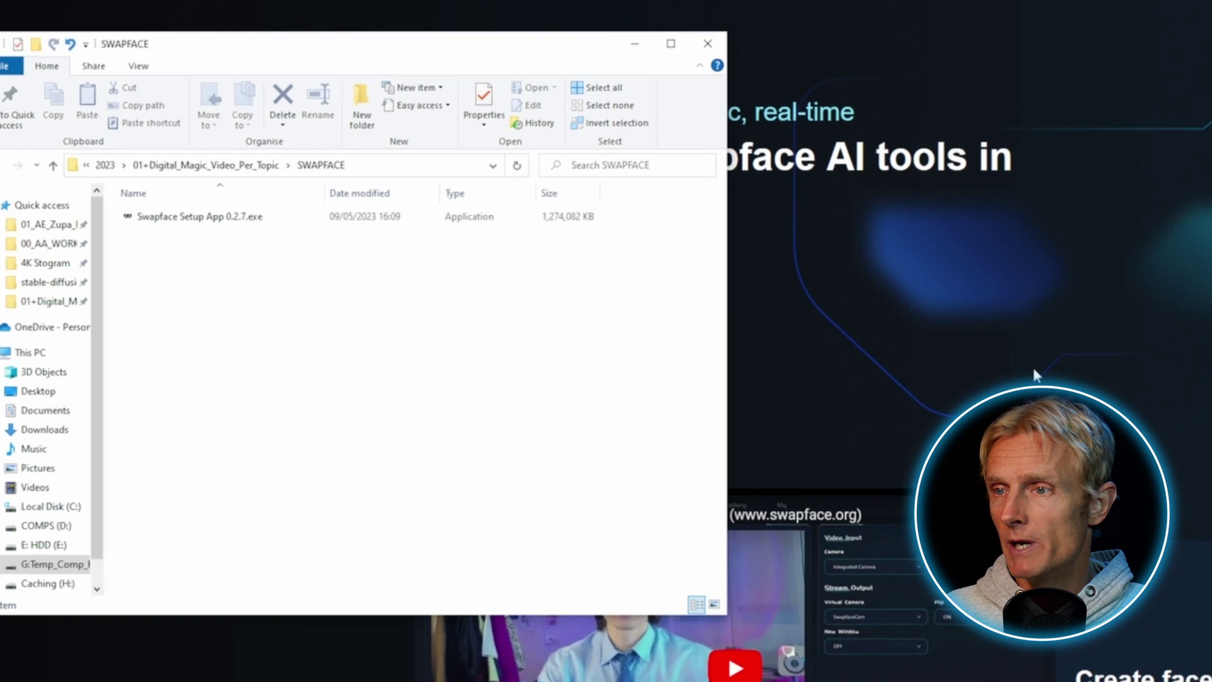
{"action": "left_click", "coordinate": [176, 220]}
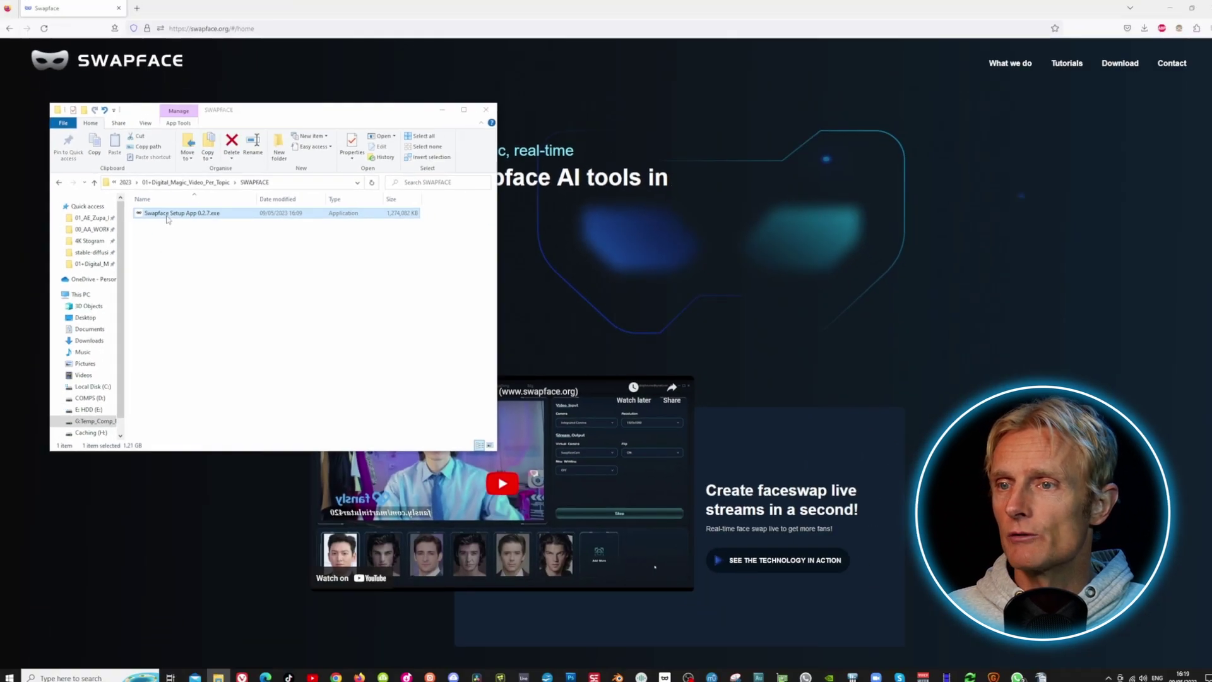
{"action": "double_click", "coordinate": [168, 215]}
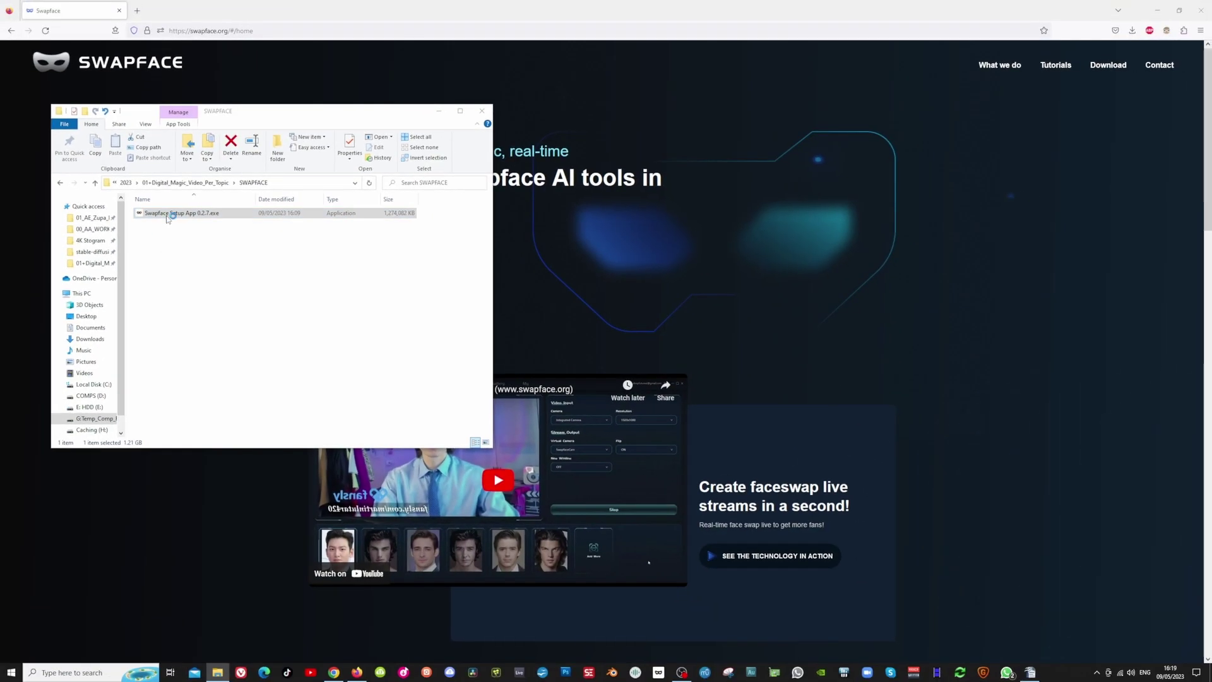
{"action": "left_click", "coordinate": [659, 412]}
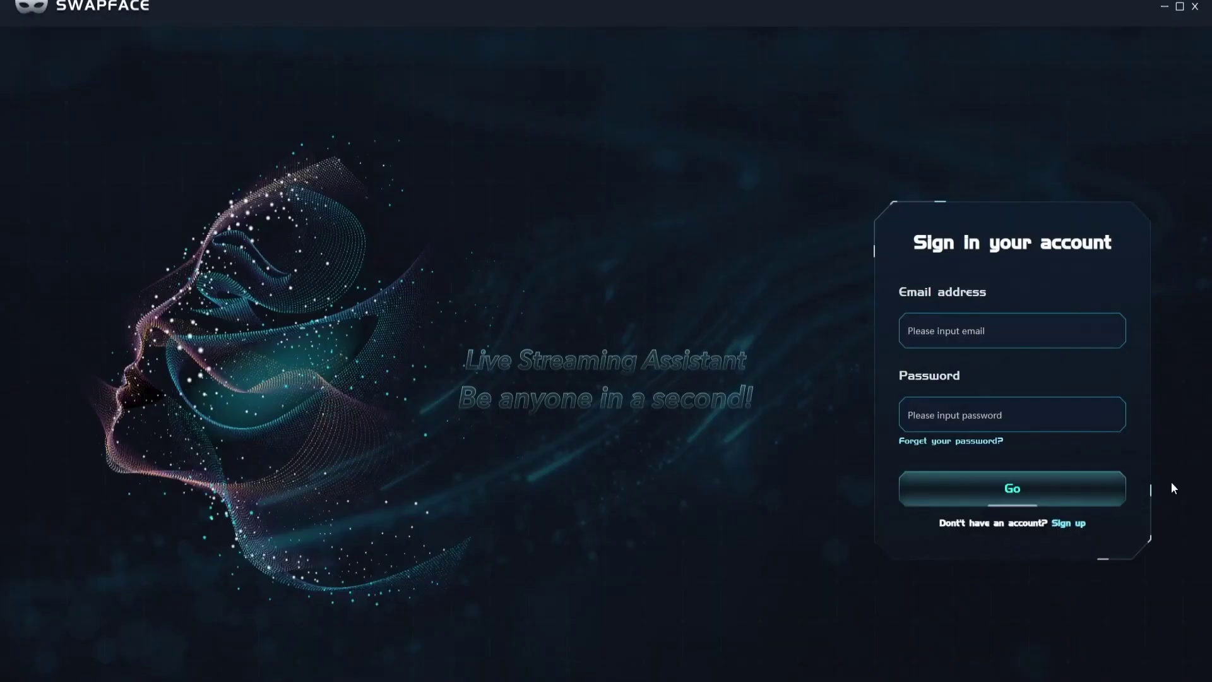
Sign up for a new Swapface account with an e-mail address, password and the e-mailed verification code.
{"action": "left_click", "coordinate": [1074, 522]}
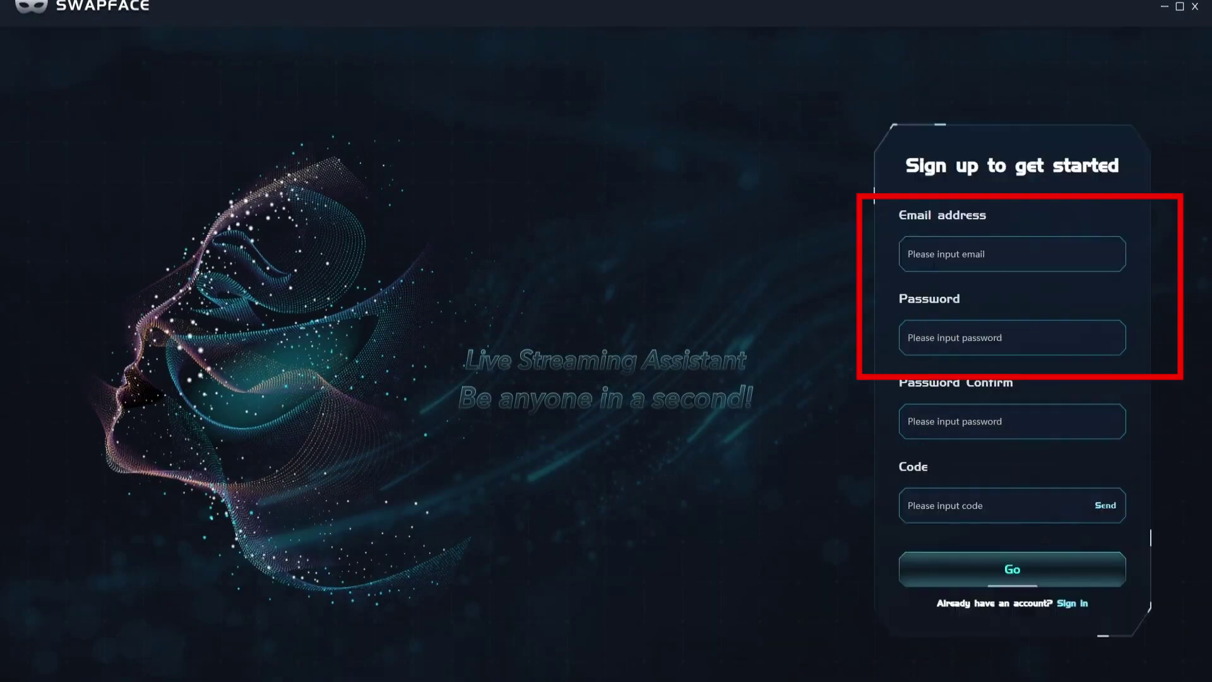
{"action": "left_click", "coordinate": [919, 265]}
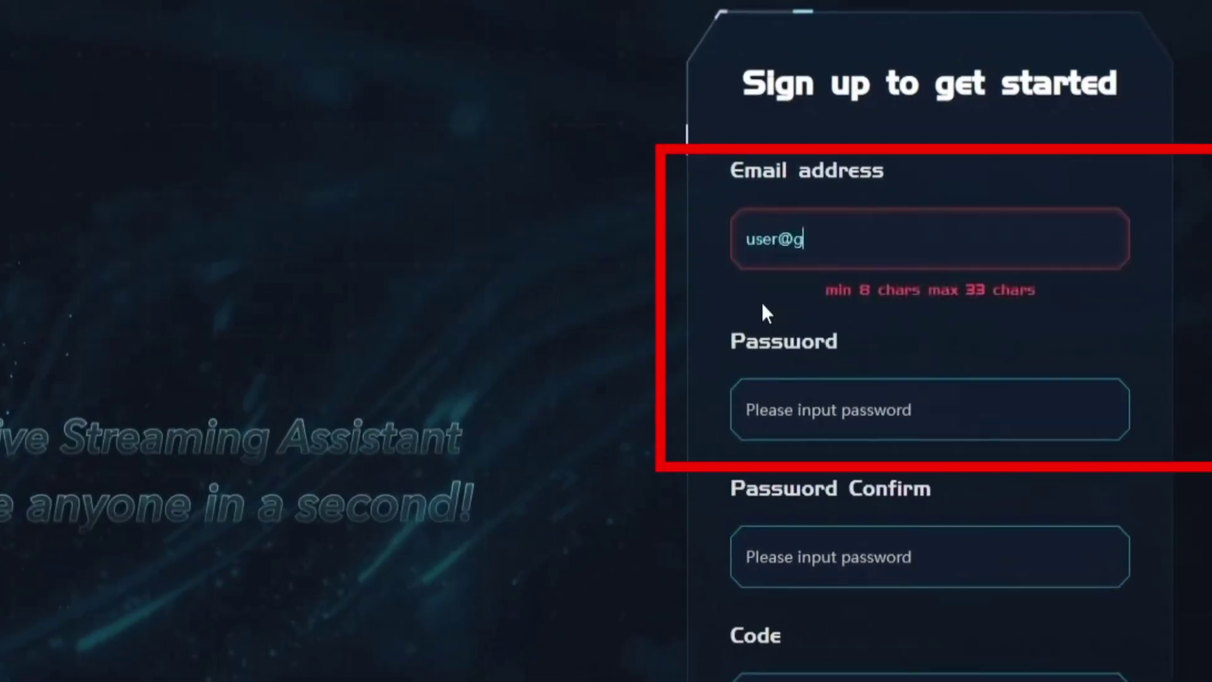
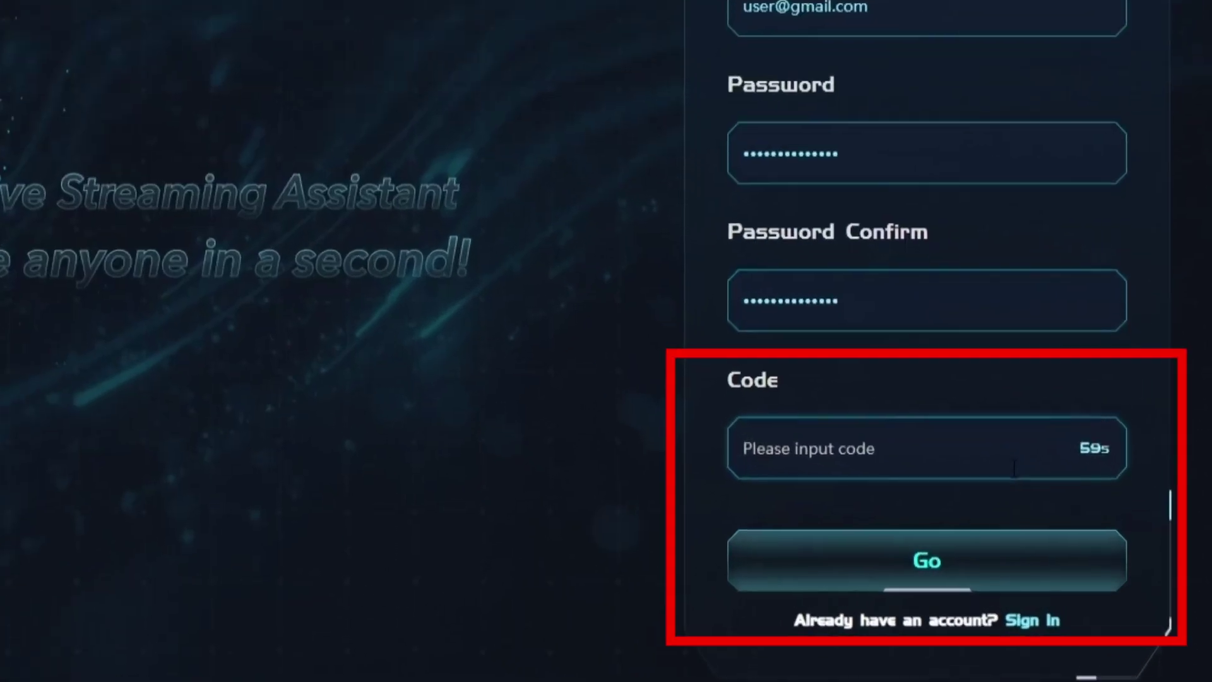
{"action": "left_click", "coordinate": [1061, 516]}
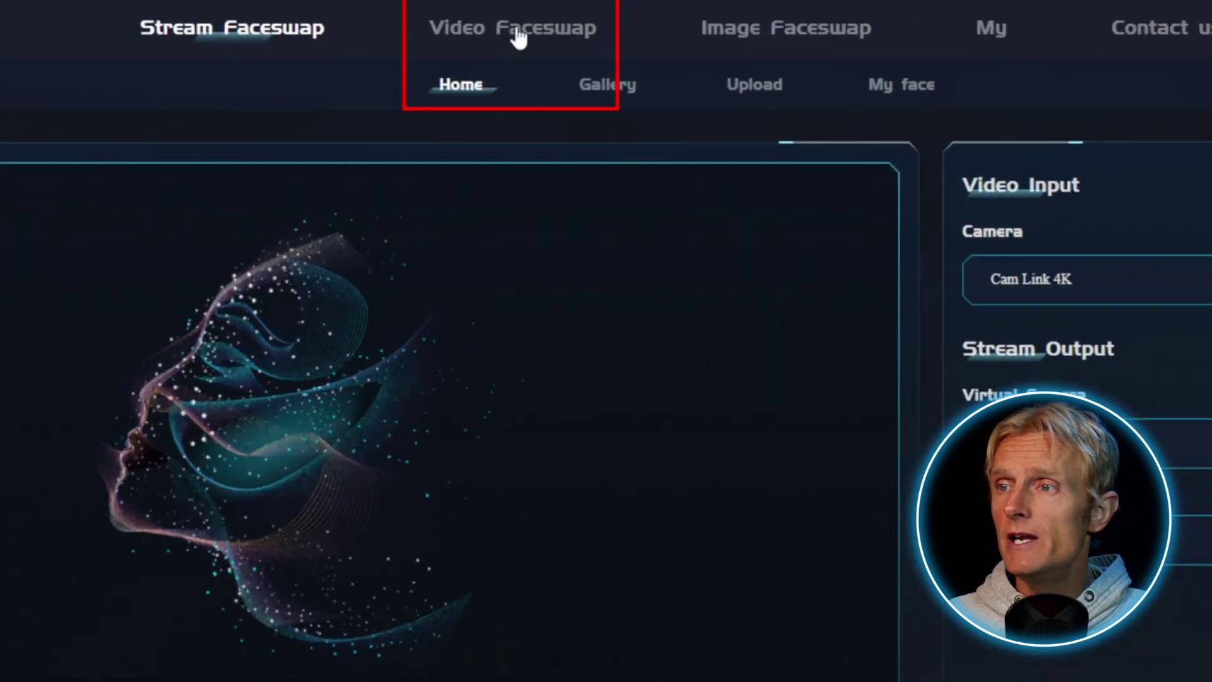
Upload the Wolf of Wall Street film clip on the Video Faceswap page.
{"action": "left_click", "coordinate": [514, 38]}
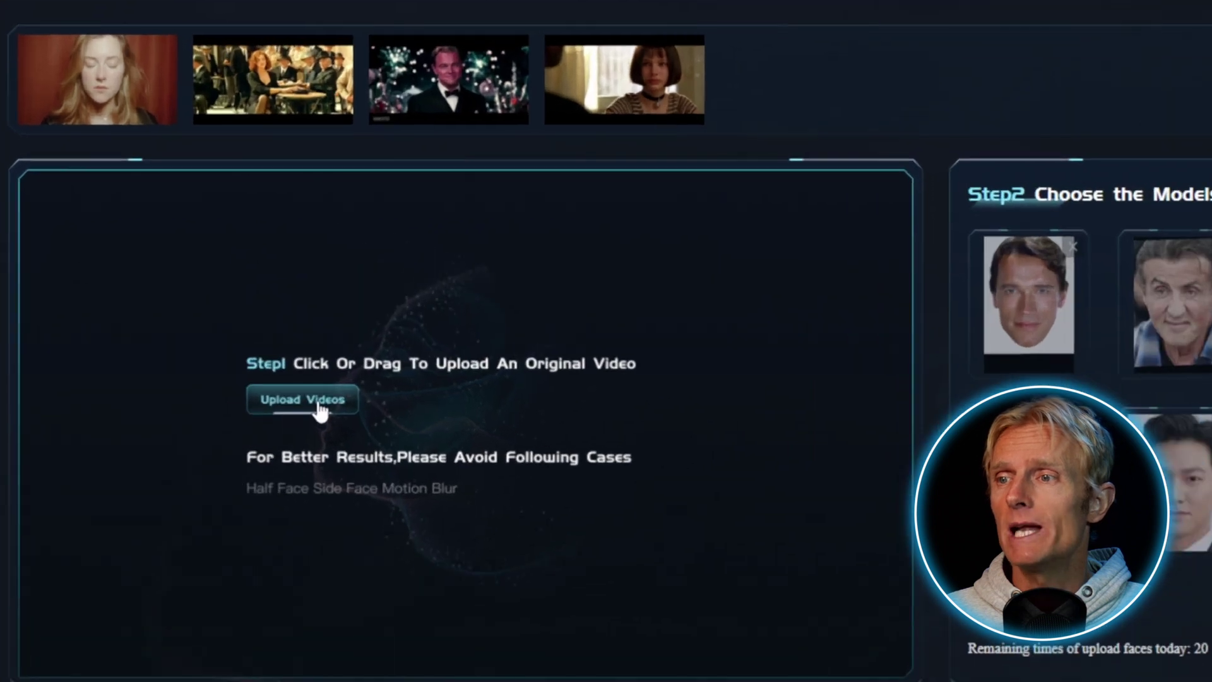
{"action": "left_click", "coordinate": [250, 292]}
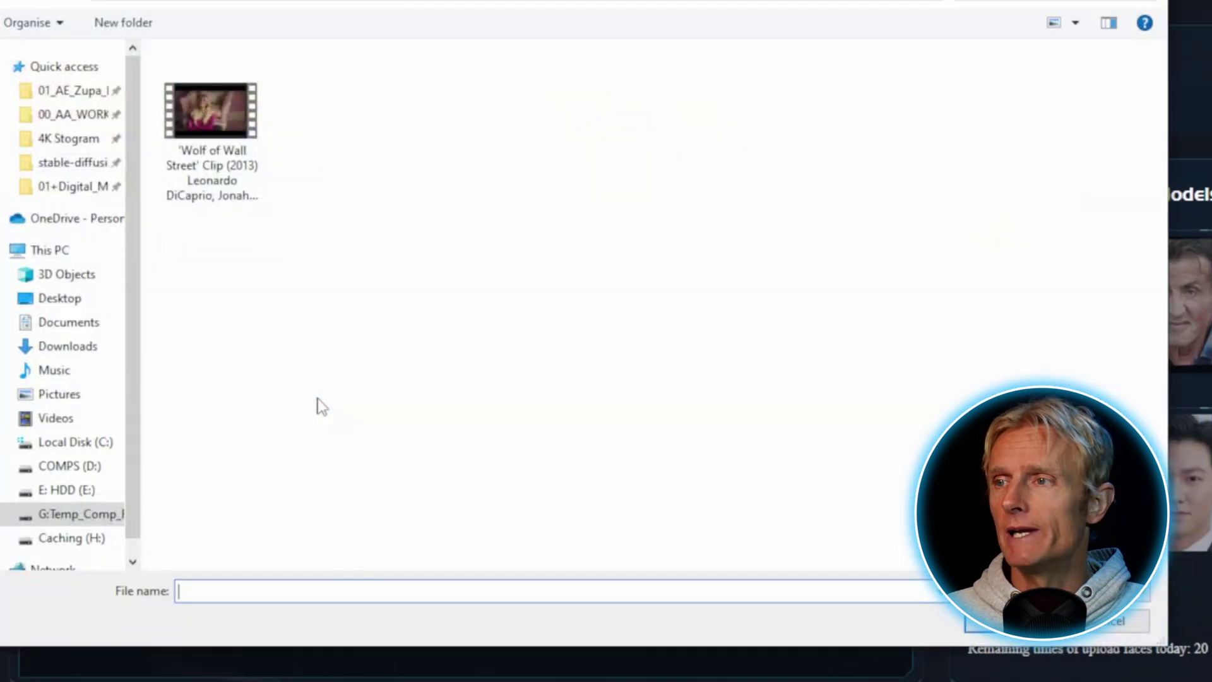
{"action": "left_click", "coordinate": [225, 121]}
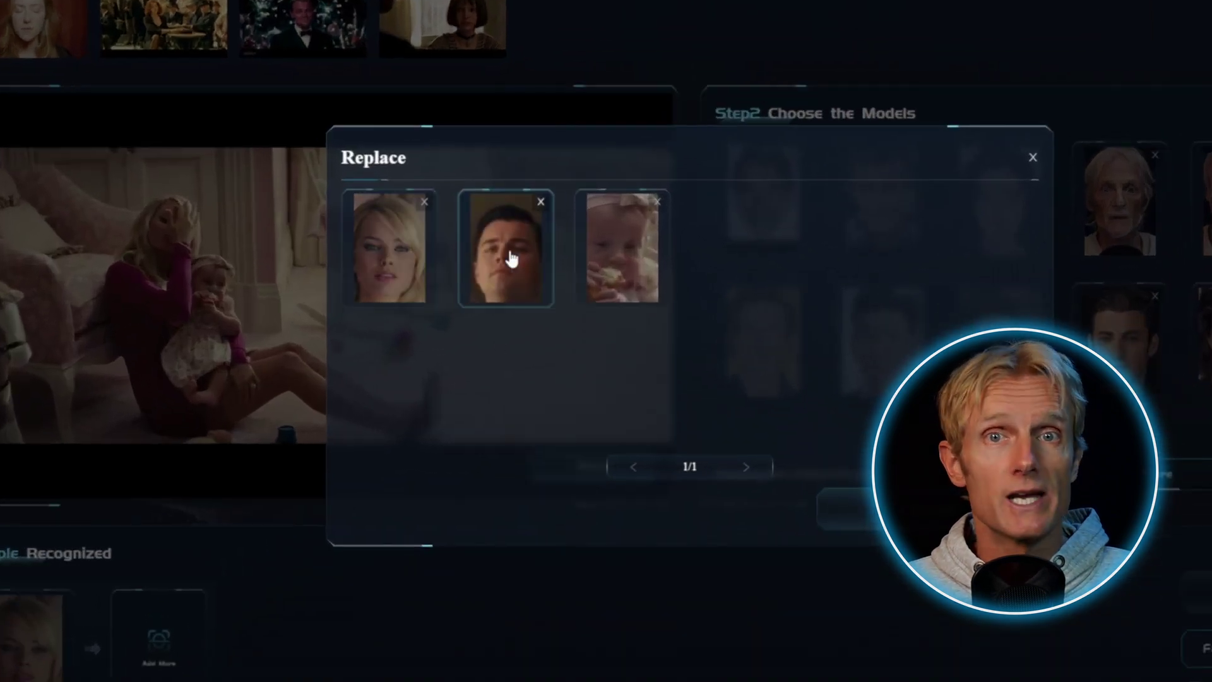
Pair the blonde woman's face with the first model and set processing to Pro Mode.
{"action": "left_click", "coordinate": [434, 273]}
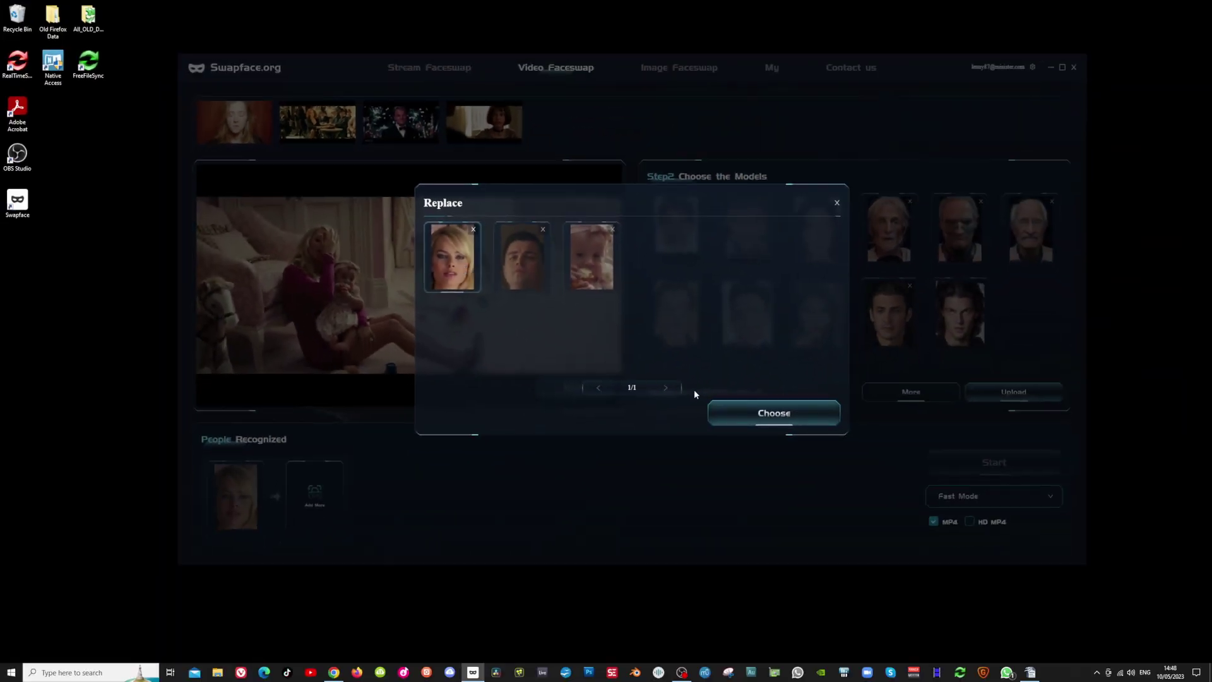
{"action": "left_click", "coordinate": [773, 413]}
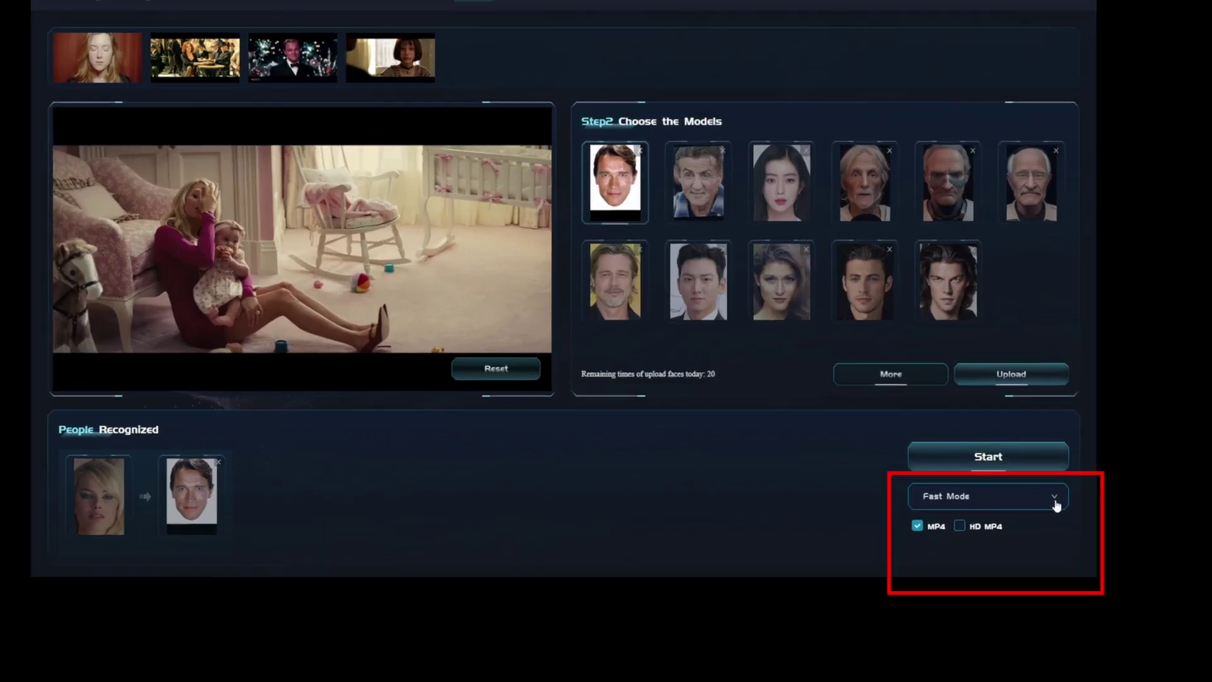
{"action": "left_click", "coordinate": [1050, 504]}
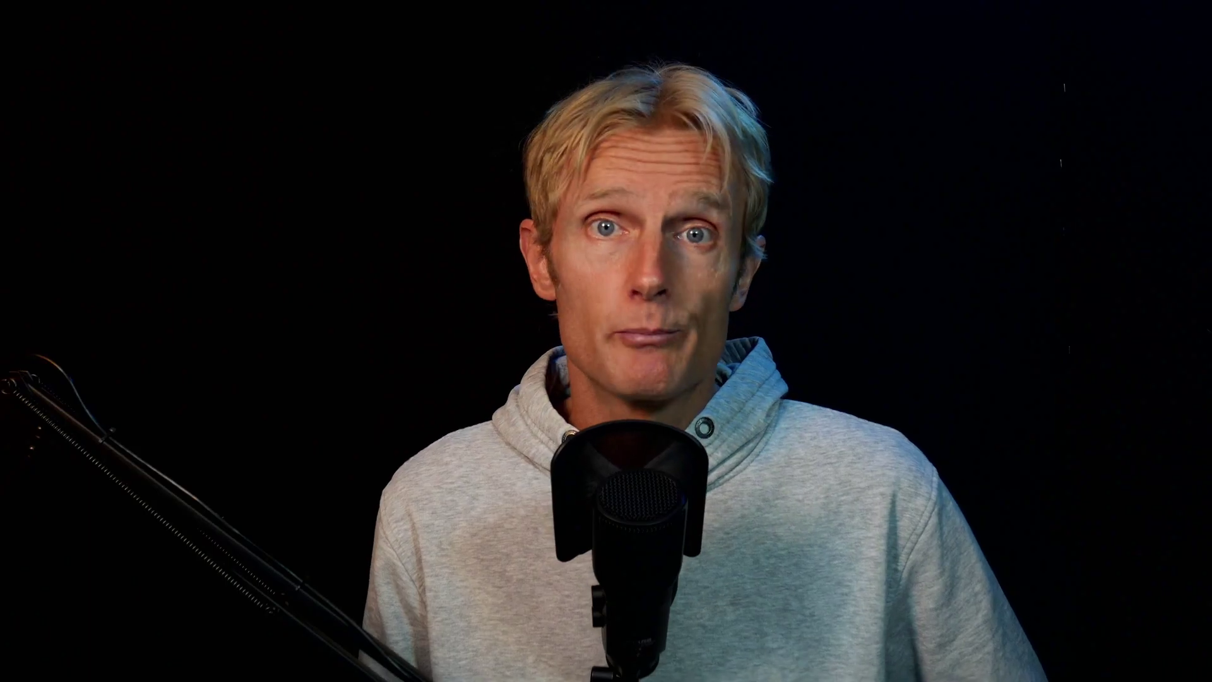
{"action": "left_click", "coordinate": [944, 533]}
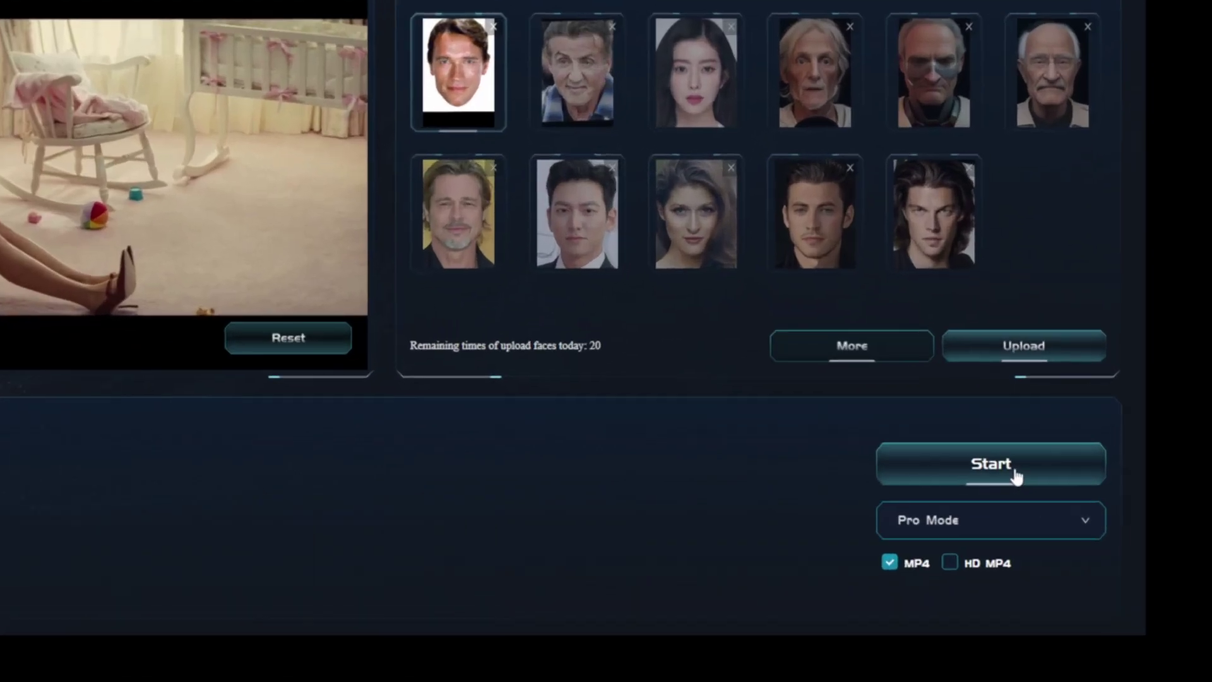
Render the face-swapped Wolf of Wall Street clip in Pro Mode.
{"action": "left_click", "coordinate": [1014, 471]}
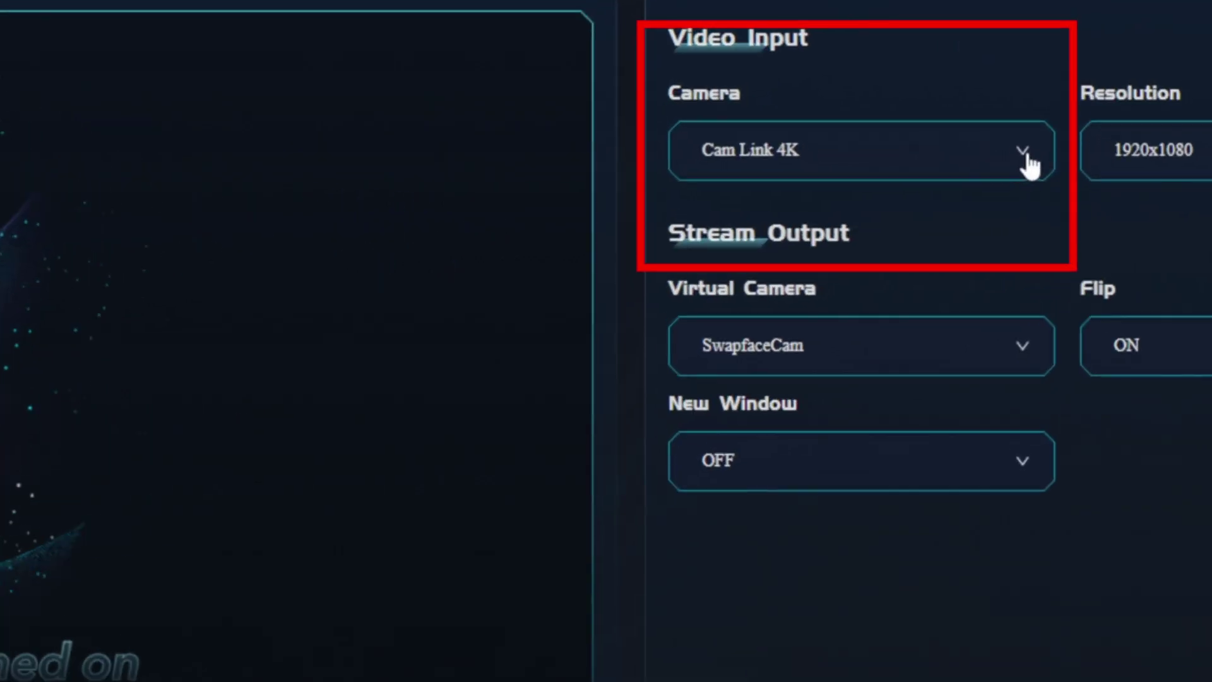
Start streaming from Cam Link 4K at 1920x1080 to the SwapfaceCam virtual camera.
{"action": "left_click", "coordinate": [956, 173]}
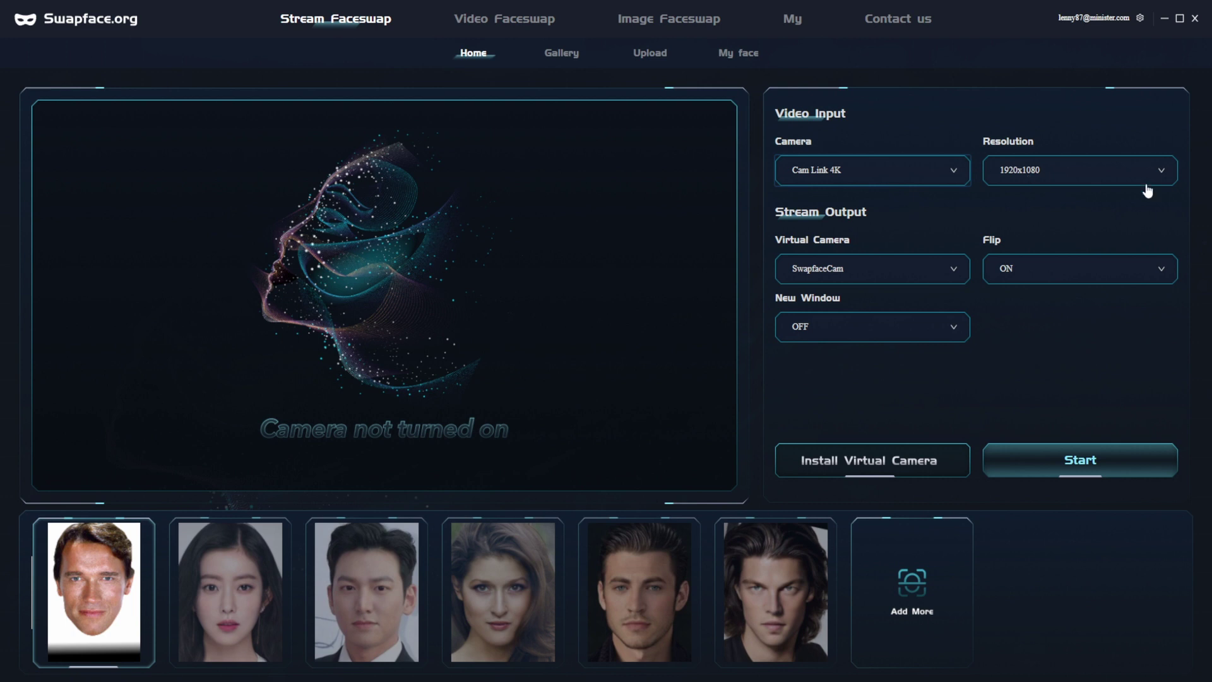
{"action": "left_click", "coordinate": [1163, 172]}
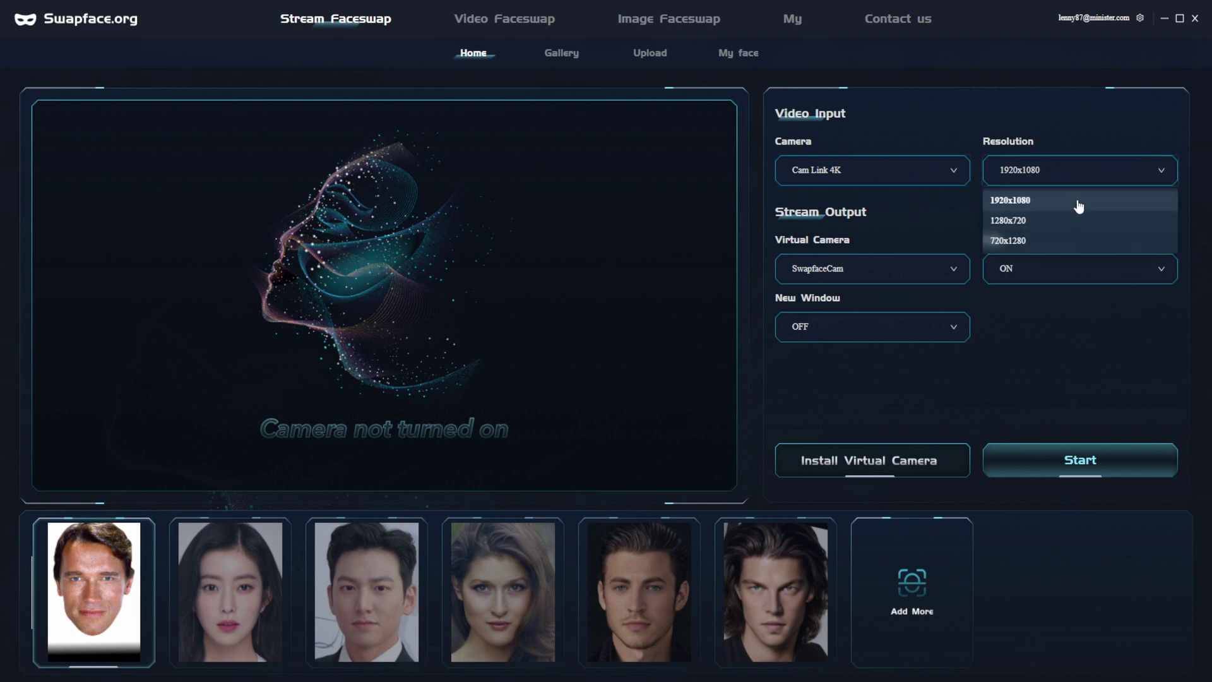
{"action": "left_click", "coordinate": [1077, 199]}
{"action": "left_click", "coordinate": [948, 269]}
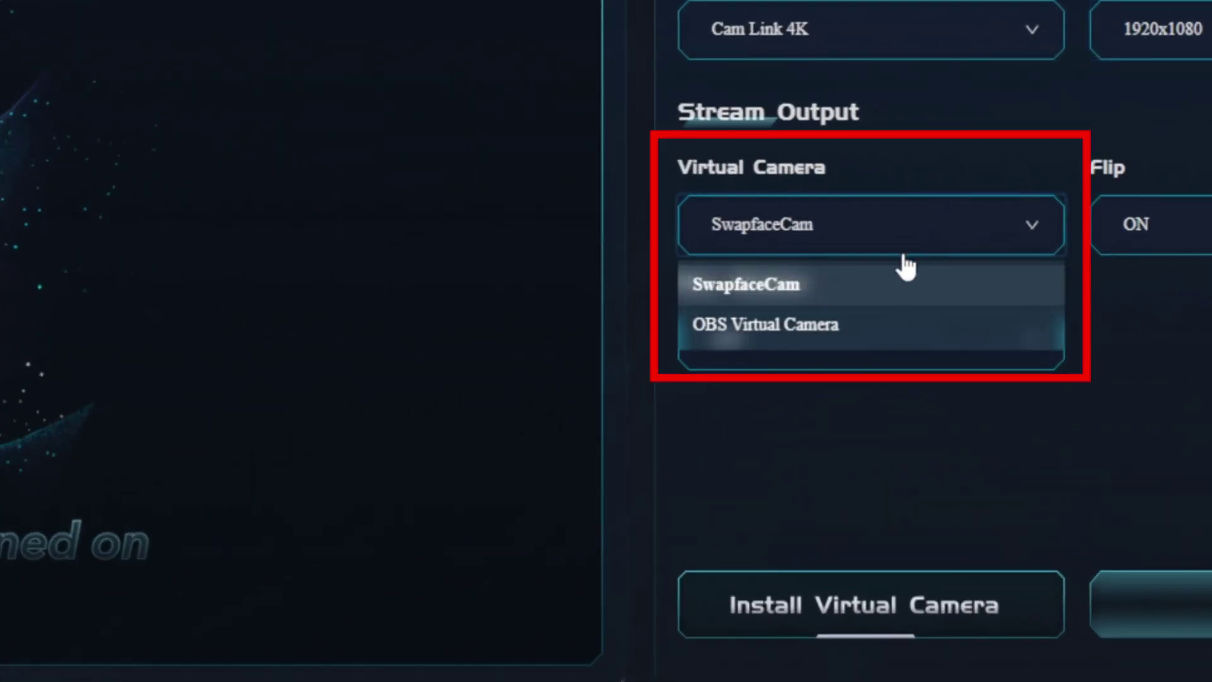
{"action": "left_click", "coordinate": [894, 294]}
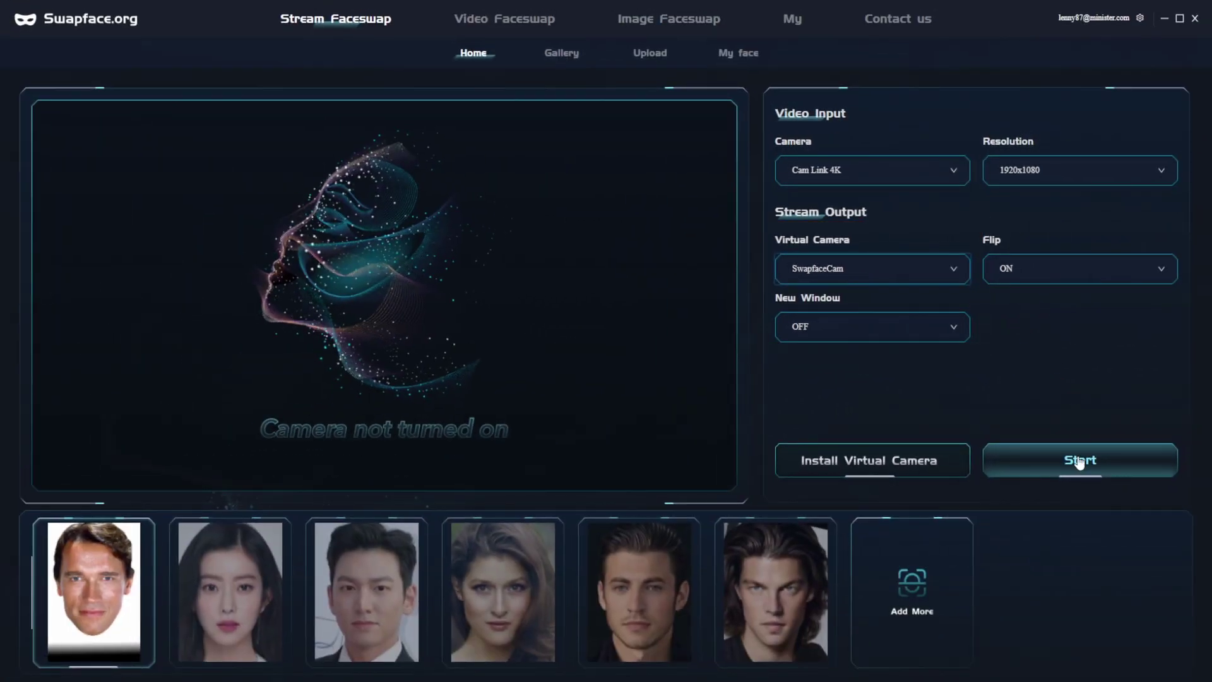
{"action": "left_click", "coordinate": [1080, 463]}
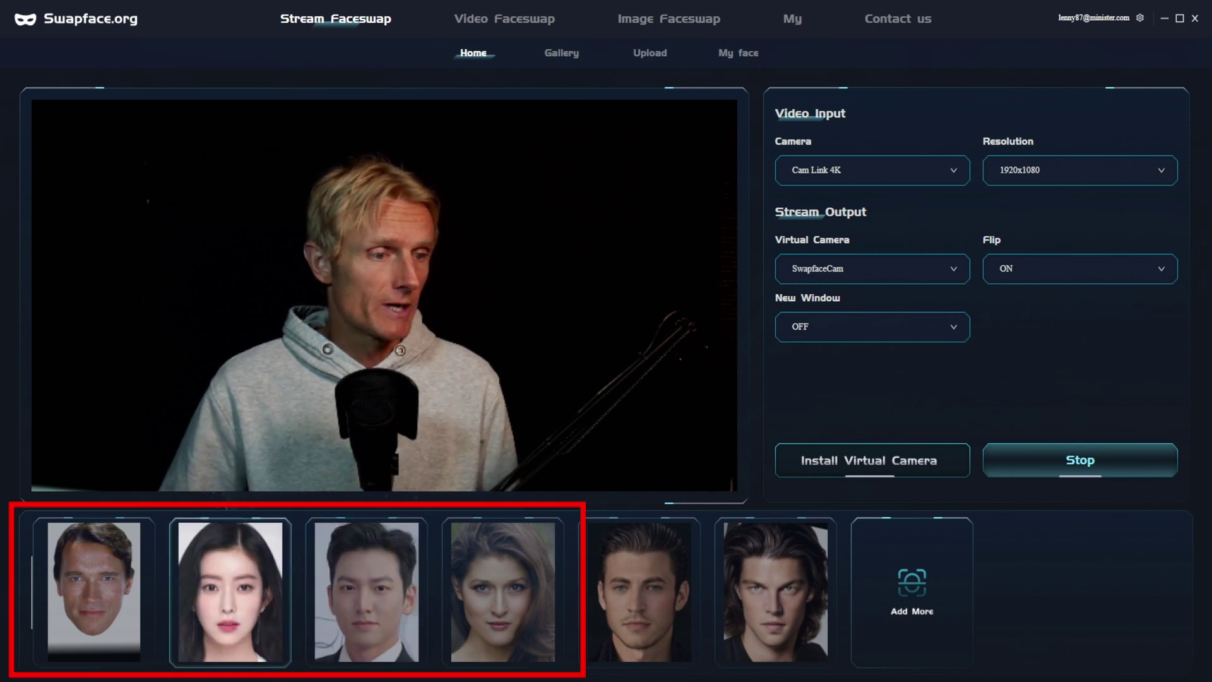
Swap the live webcam face to the second model, then back to the first model.
{"action": "left_click", "coordinate": [244, 602]}
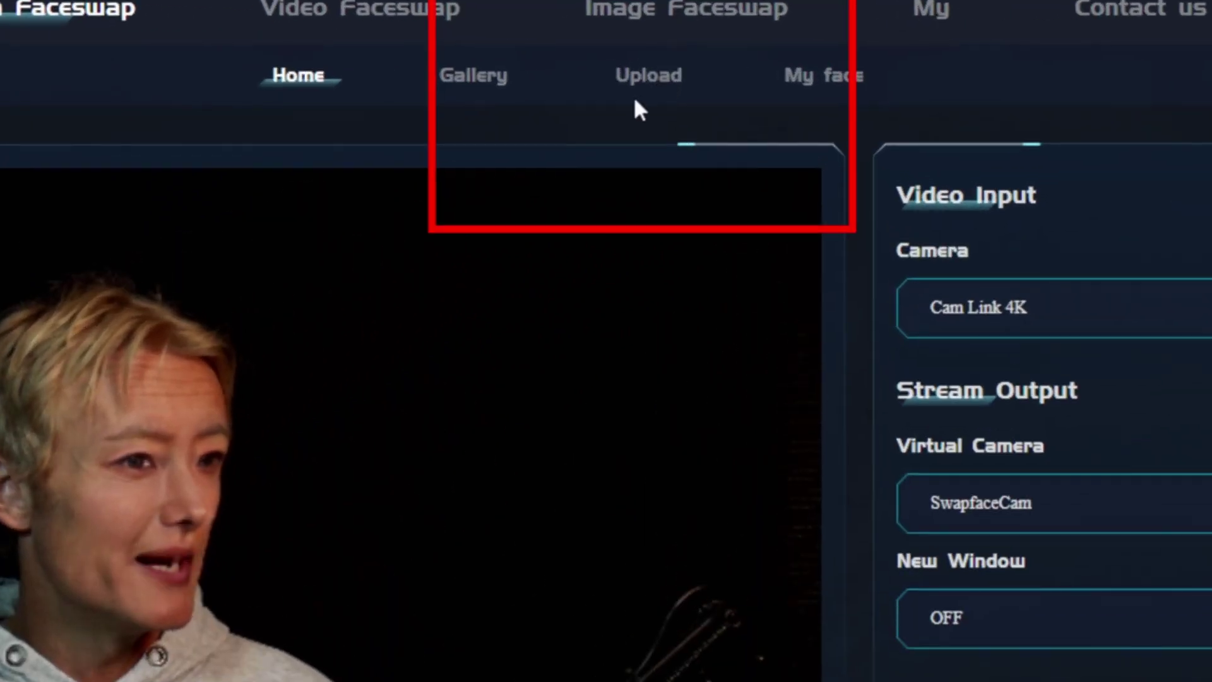
{"action": "left_click", "coordinate": [645, 82]}
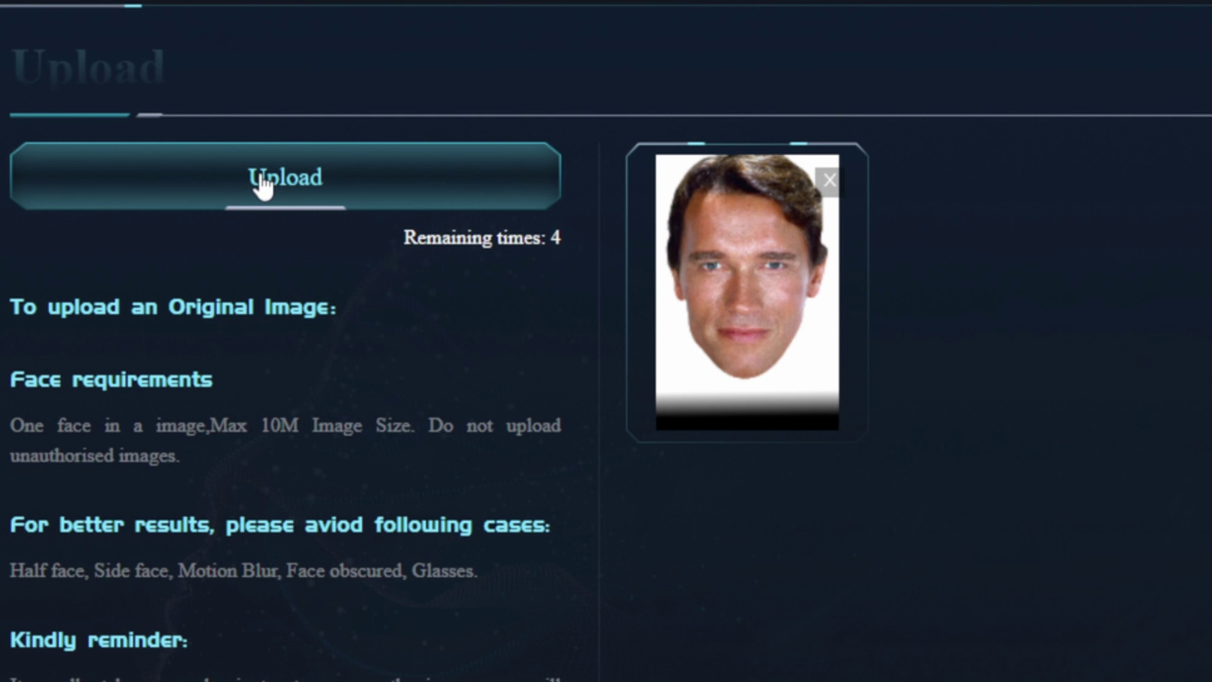
{"action": "left_click", "coordinate": [475, 54]}
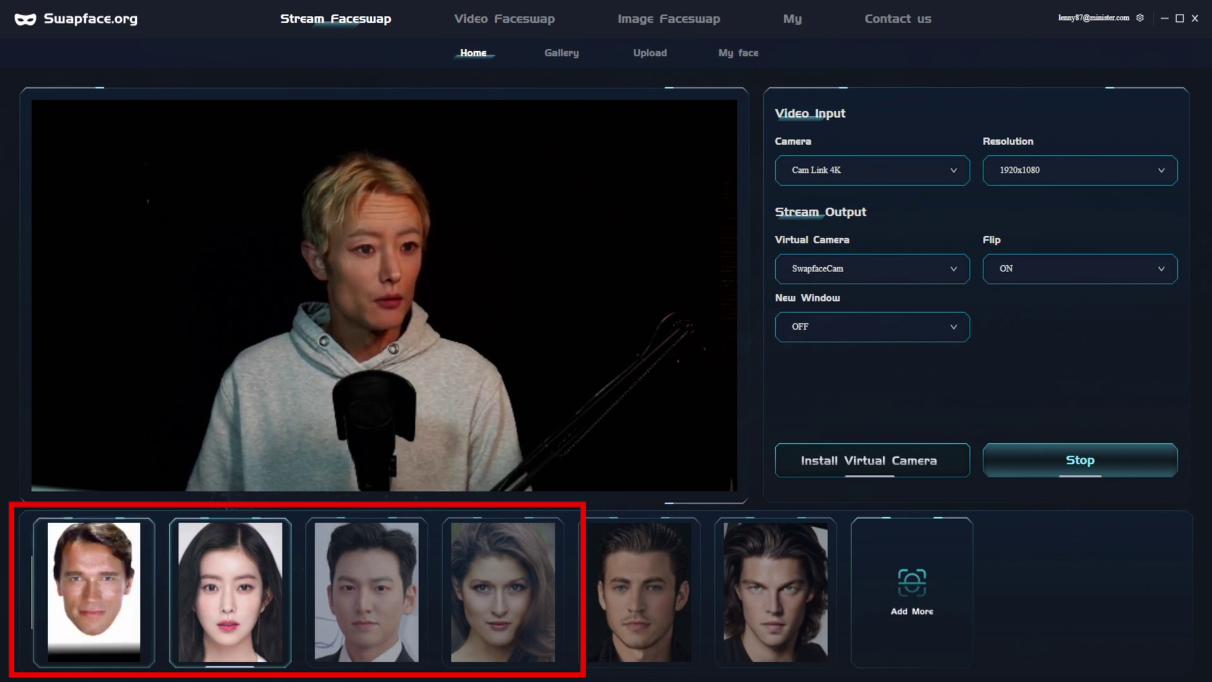
{"action": "left_click", "coordinate": [93, 591]}
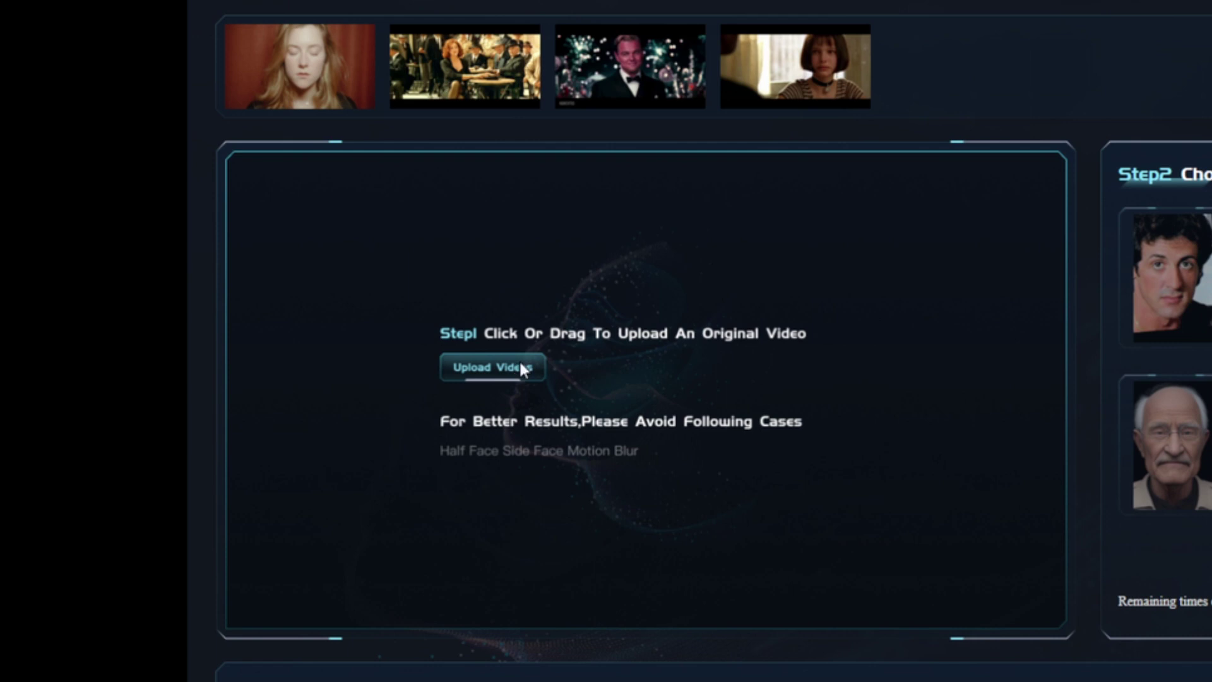
Load Rocky_For_Deepfake.mkv into Video Faceswap, pairing its face with the first model.
{"action": "left_click", "coordinate": [522, 368]}
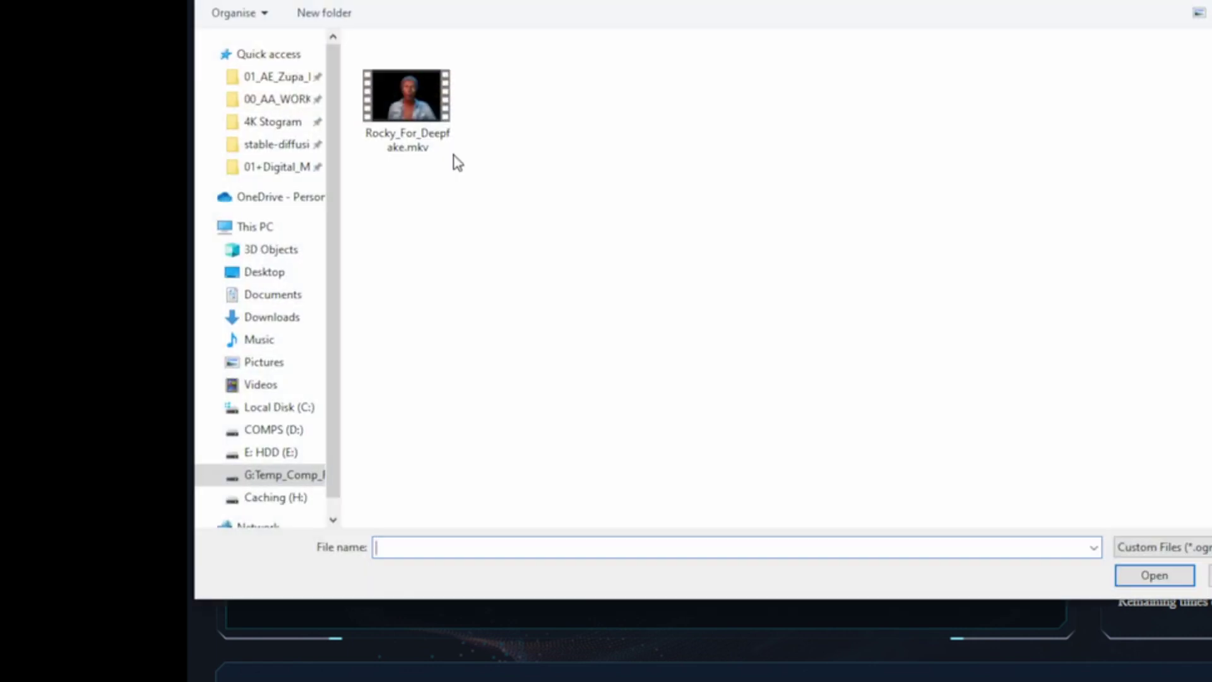
{"action": "left_click", "coordinate": [423, 132]}
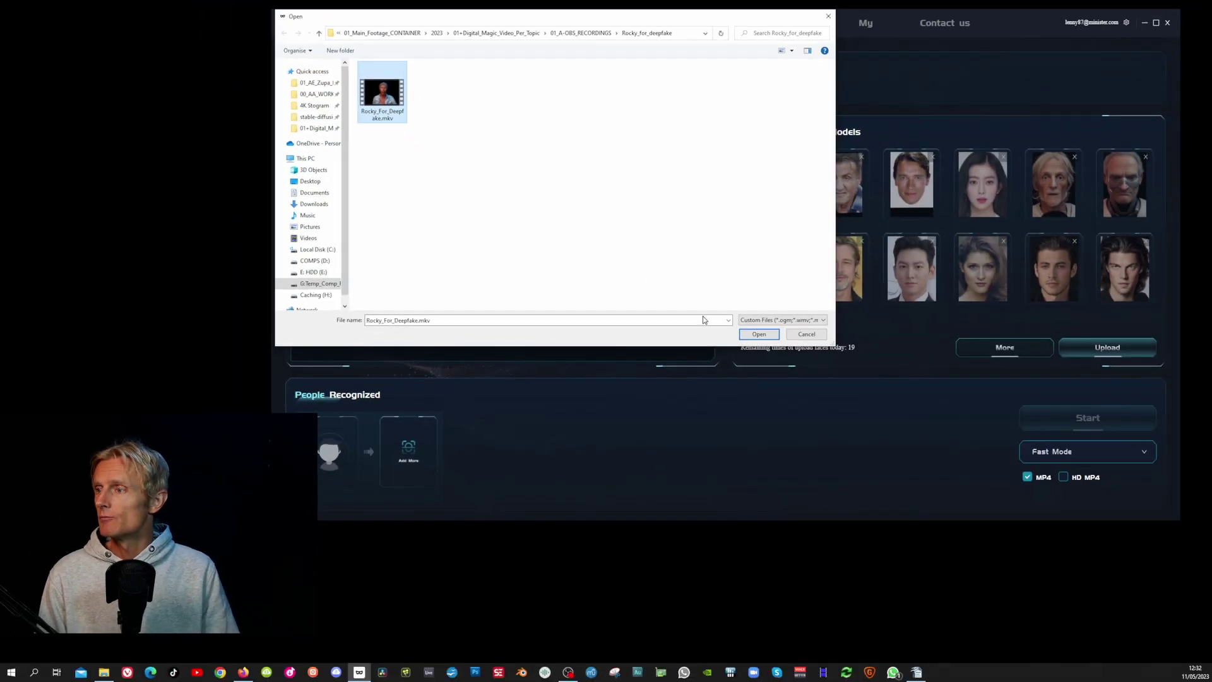
{"action": "left_click", "coordinate": [757, 337]}
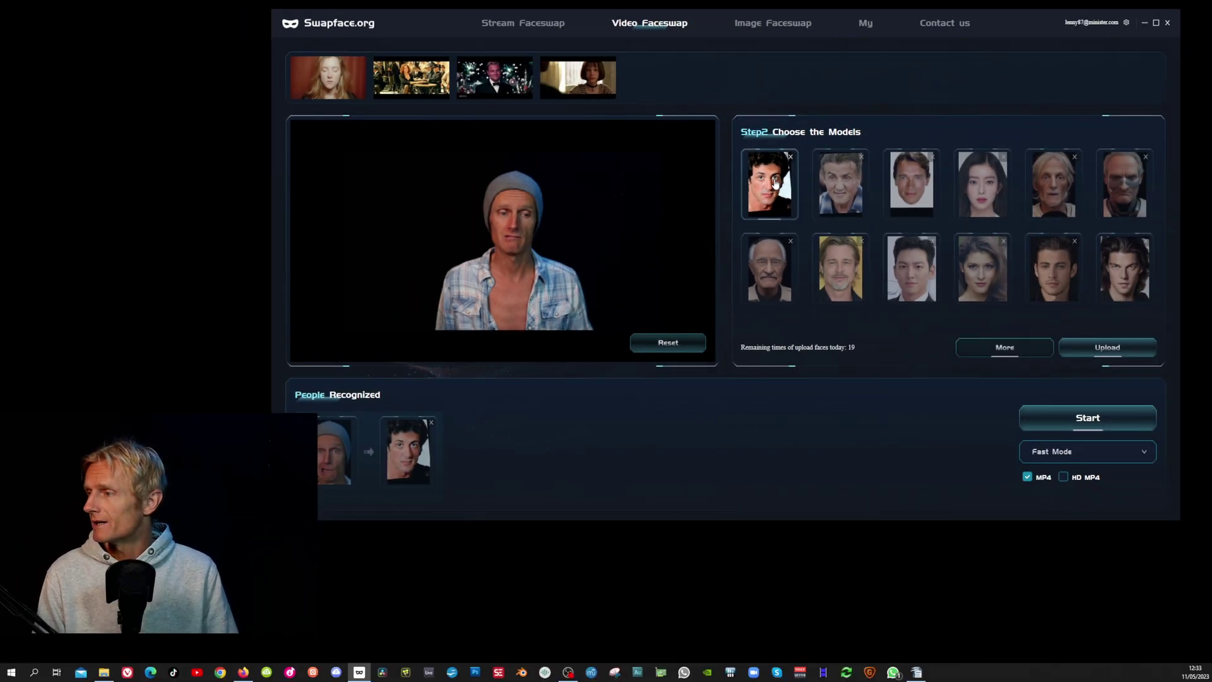
{"action": "left_click", "coordinate": [1116, 456]}
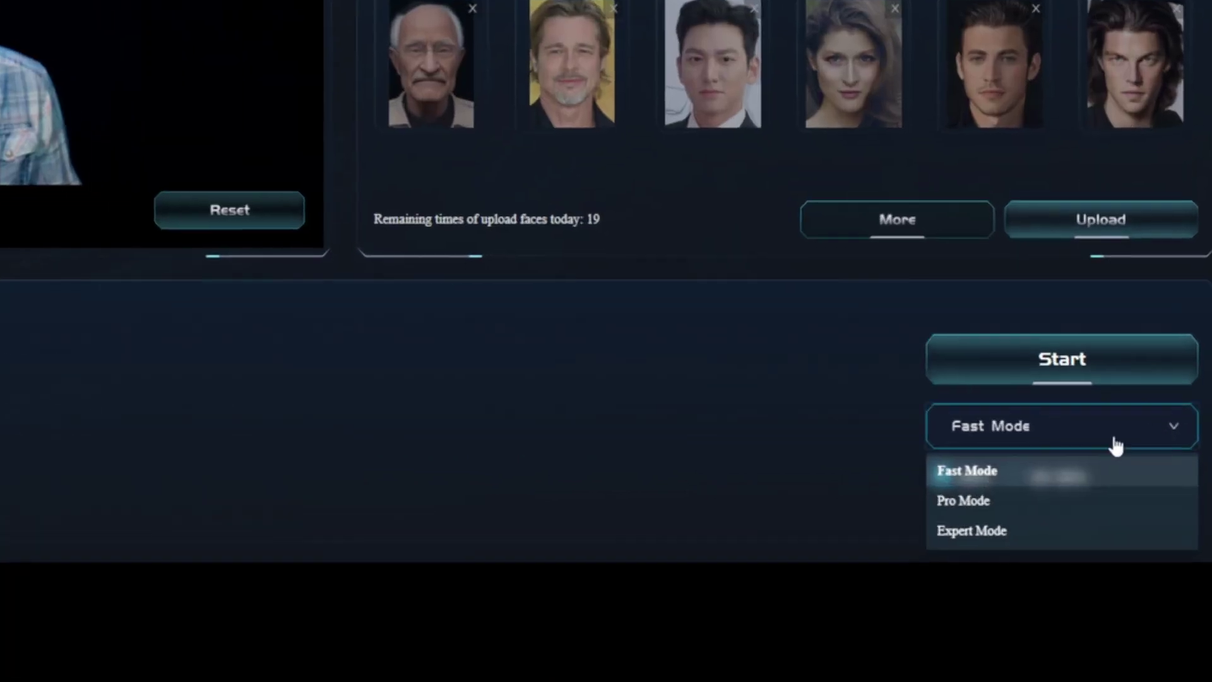